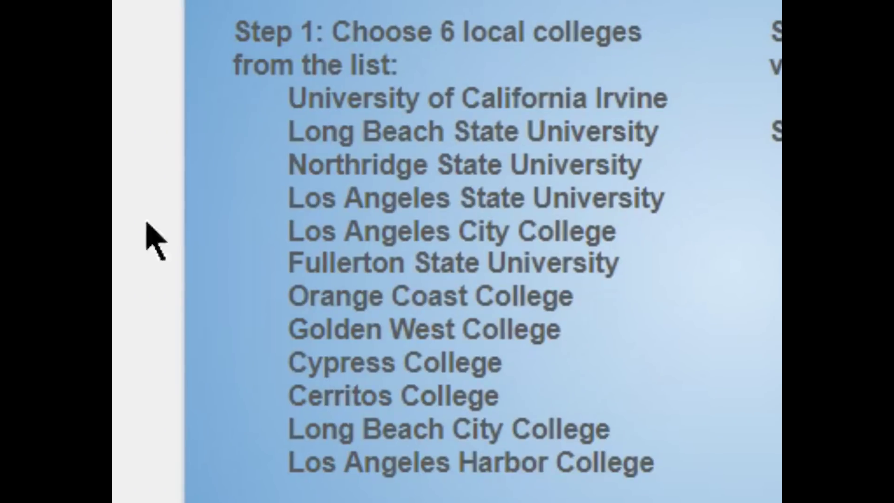
Put a dash before UC Irvine, LA State, Fullerton State, Golden West and Cypress College.
{"action": "left_click", "coordinate": [296, 95]}
{"action": "type", "text": "-"}
{"action": "left_click", "coordinate": [289, 198]}
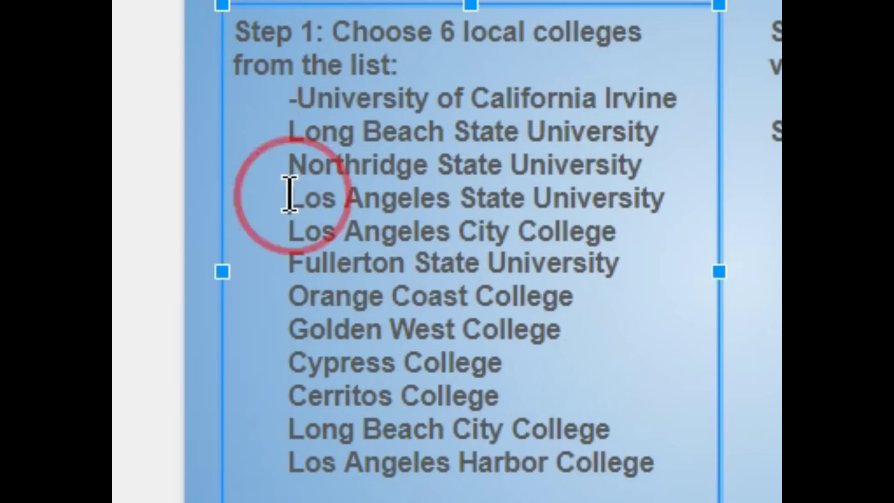
{"action": "type", "text": "-"}
{"action": "left_click", "coordinate": [288, 262]}
{"action": "type", "text": "-"}
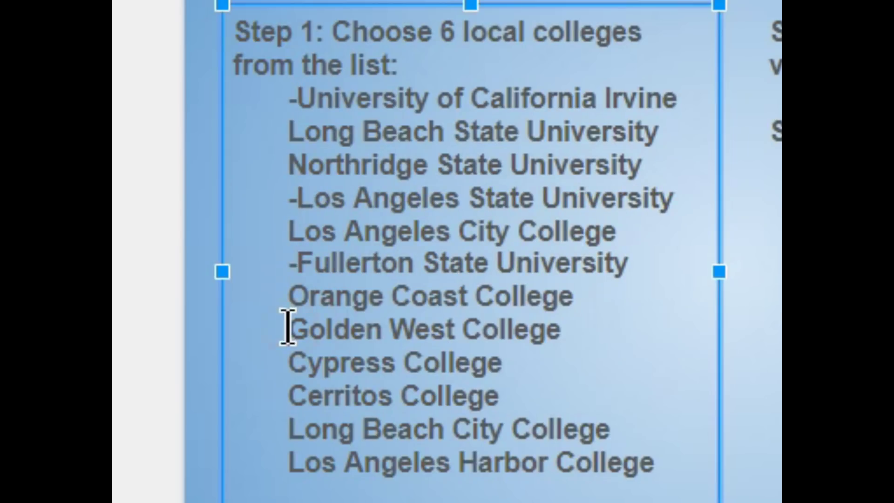
{"action": "left_click", "coordinate": [289, 328]}
{"action": "type", "text": "-"}
{"action": "left_click", "coordinate": [287, 363]}
{"action": "type", "text": "-"}
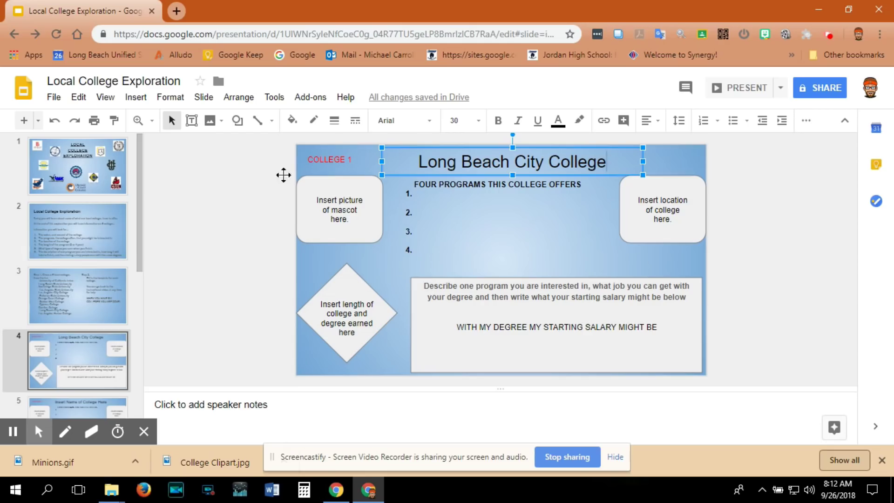
Search Google for 'long beach city college' in a new tab and open the LBCC website.
{"action": "left_click", "coordinate": [177, 11]}
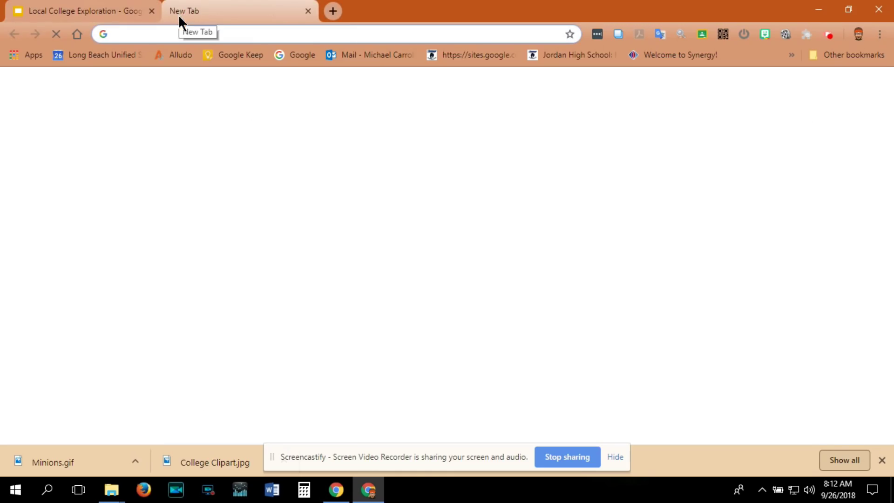
{"action": "type", "text": "l"}
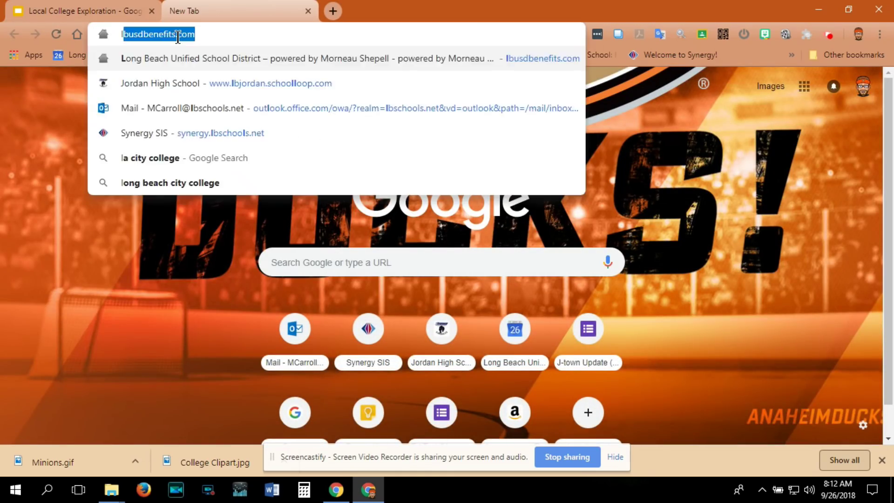
{"action": "type", "text": "ong beach ci"}
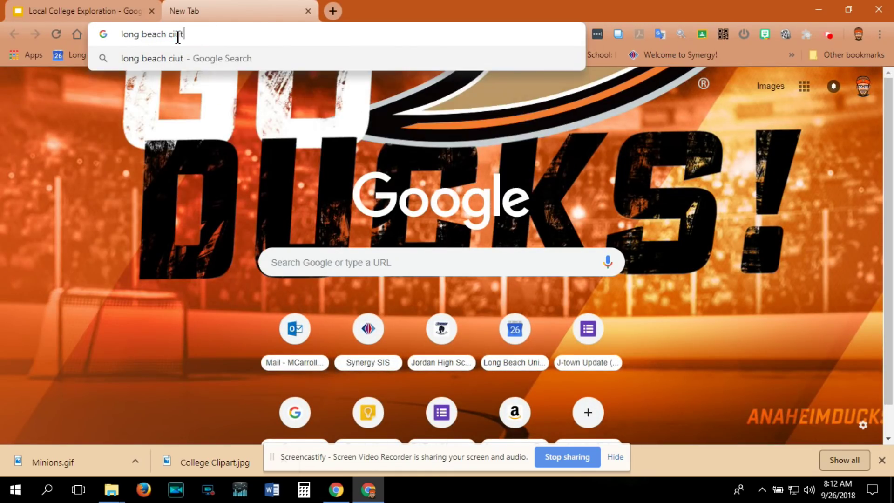
{"action": "key", "text": "BackSpace"}
{"action": "type", "text": "ity"}
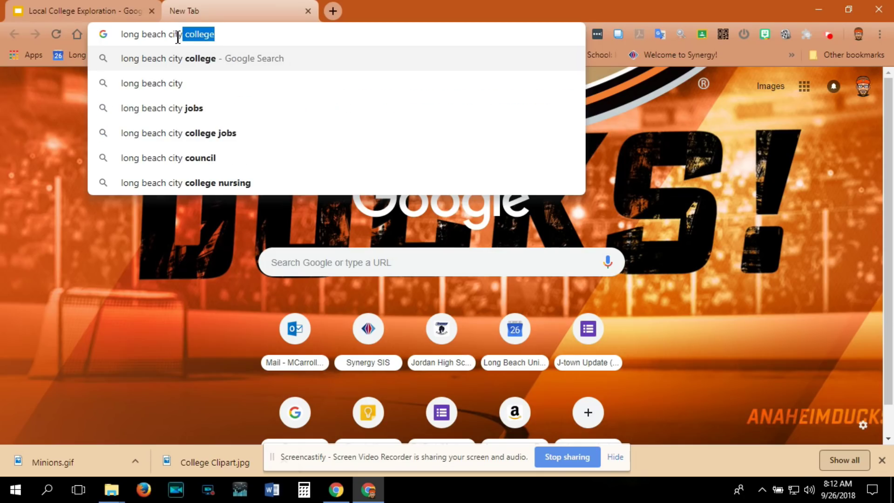
{"action": "left_click", "coordinate": [183, 60]}
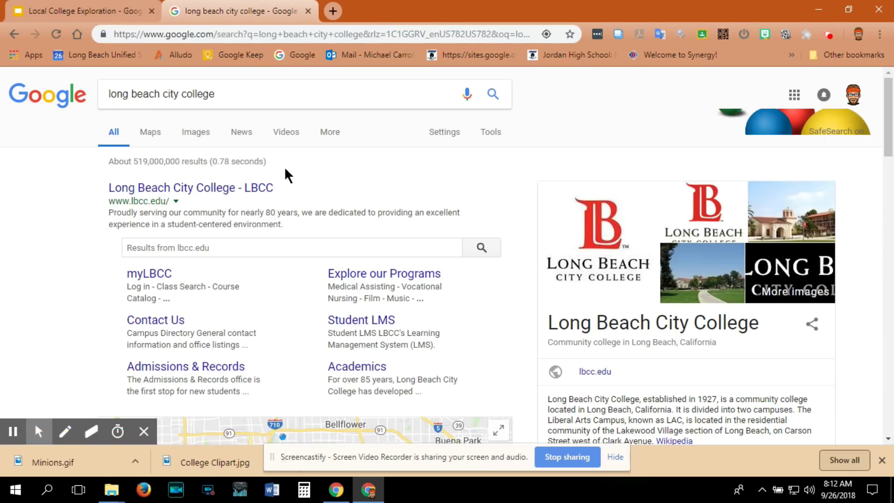
{"action": "left_click", "coordinate": [237, 187]}
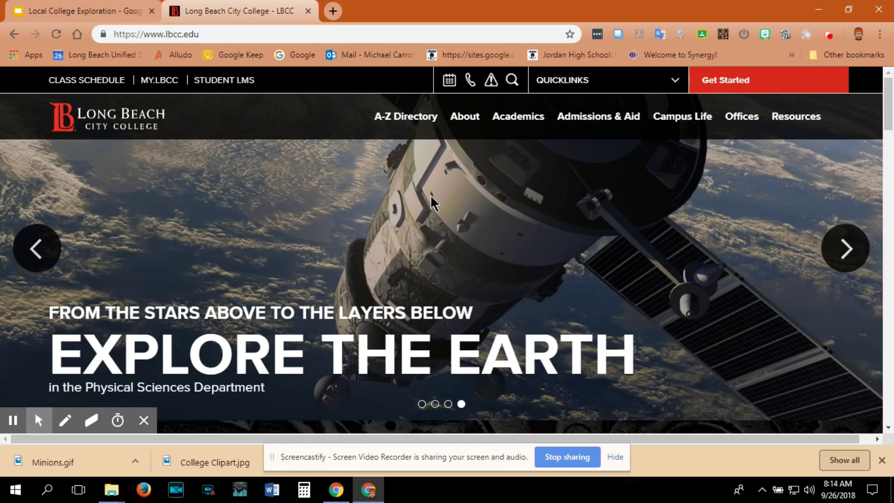
Open LBCC's Explore our Programs page under Academics, then return to the Local College Exploration deck.
{"action": "mouse_move", "coordinate": [524, 122]}
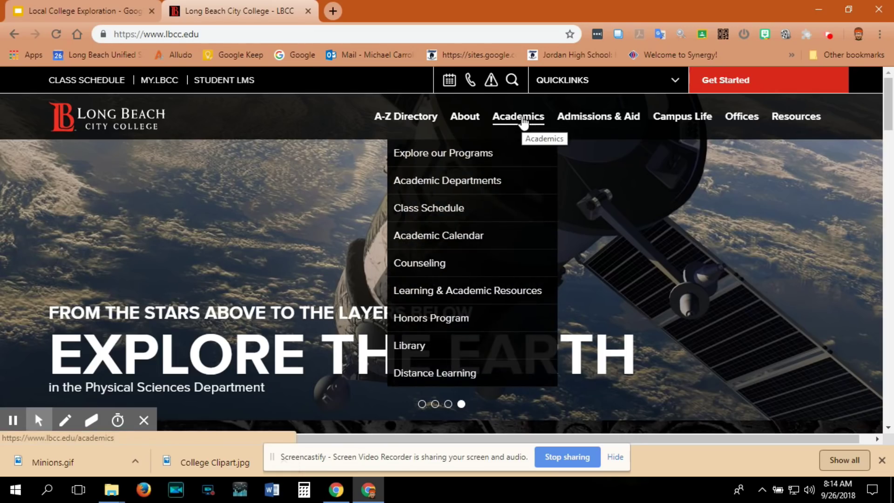
{"action": "left_click", "coordinate": [444, 153]}
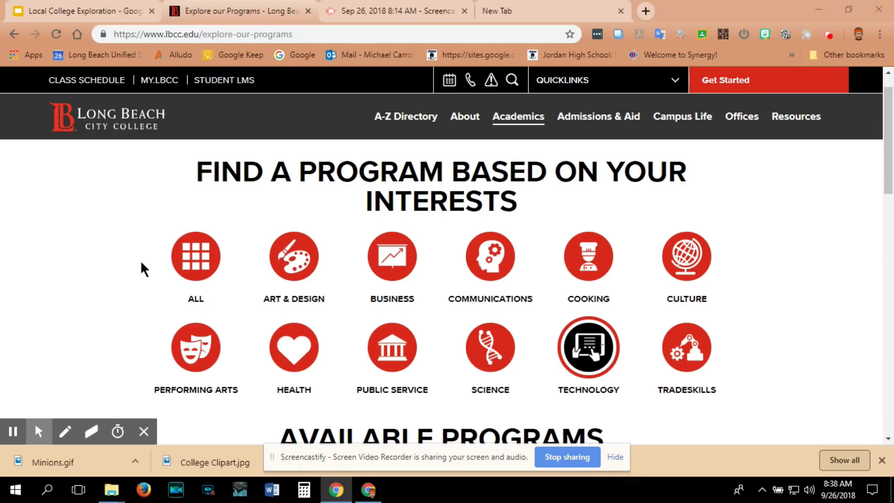
{"action": "left_click", "coordinate": [77, 10]}
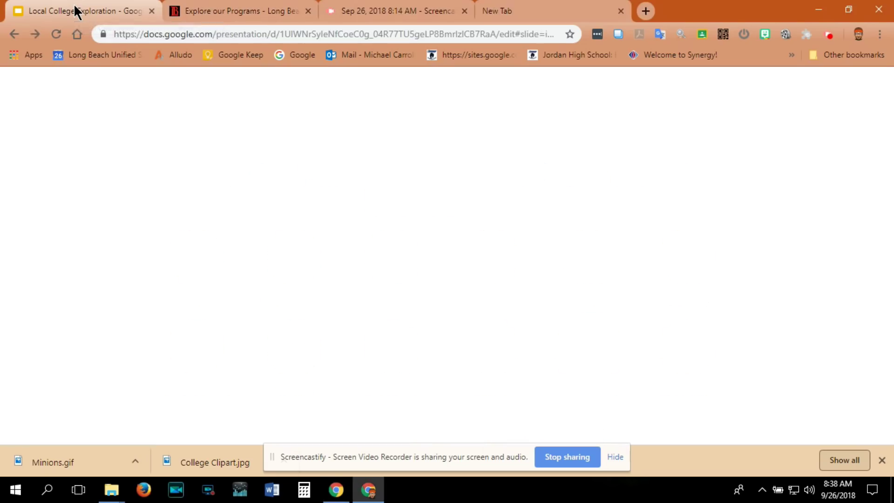
Fill the Four Programs box with Business, Cooking, Technology and Health, checking LBCC's program categories.
{"action": "left_click", "coordinate": [431, 194]}
{"action": "type", "text": "Business"}
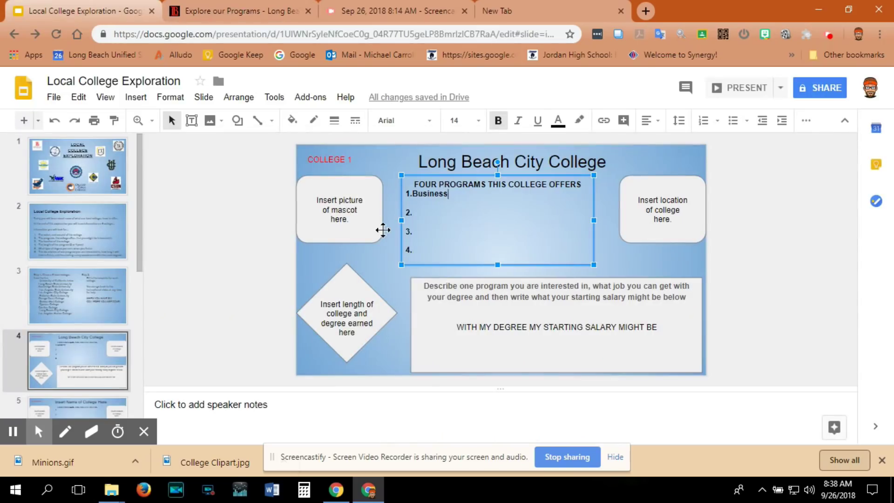
{"action": "key", "text": "Down"}
{"action": "type", "text": "Comm"}
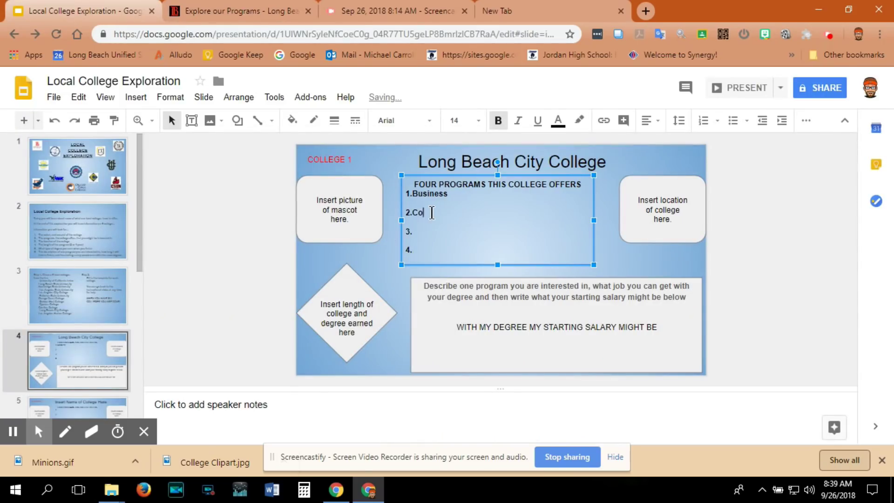
{"action": "left_click", "coordinate": [279, 10]}
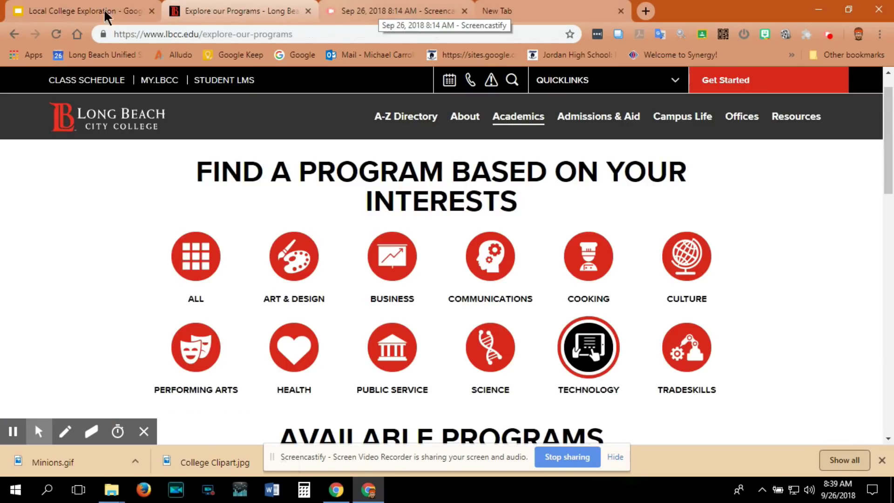
{"action": "left_click", "coordinate": [105, 12]}
{"action": "type", "text": "Te"}
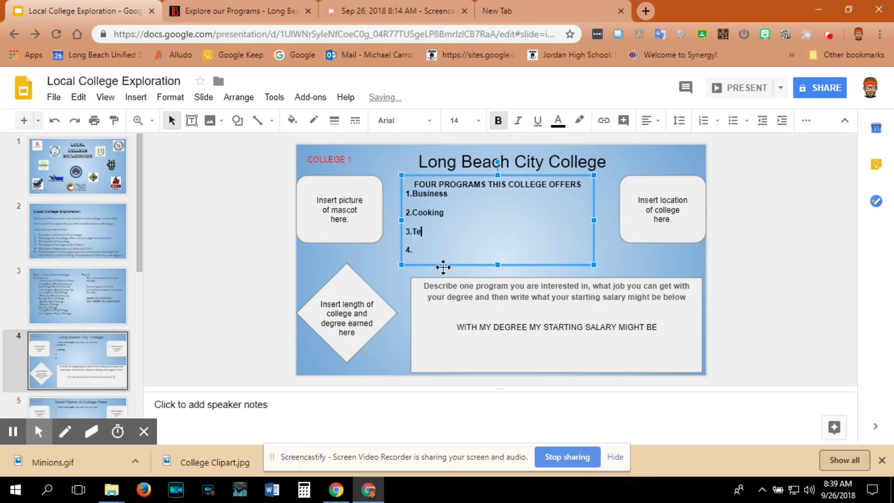
{"action": "type", "text": "chnology"}
{"action": "key", "text": "Down"}
{"action": "key", "text": "ctrl+Tab"}
{"action": "left_click", "coordinate": [75, 11]}
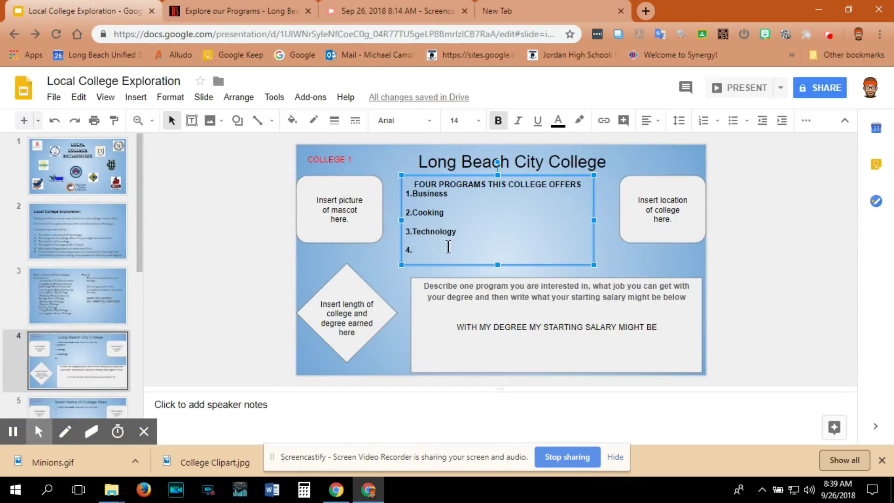
{"action": "type", "text": "Health"}
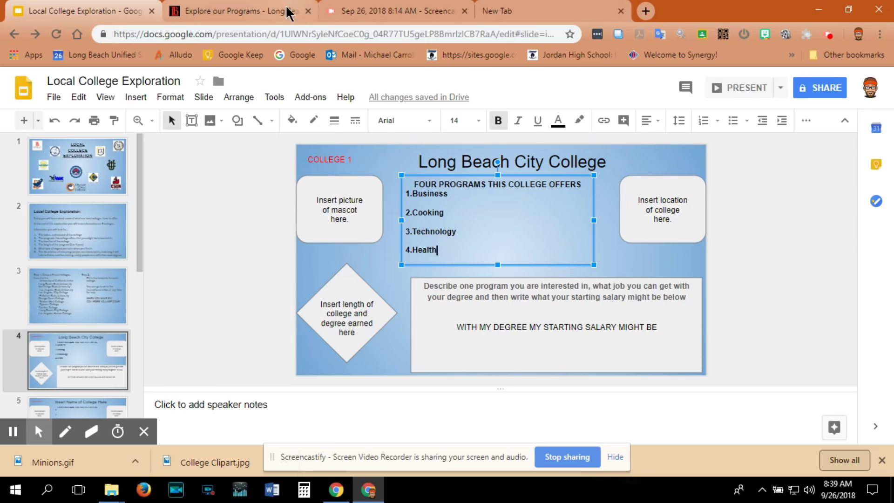
{"action": "left_click", "coordinate": [261, 11]}
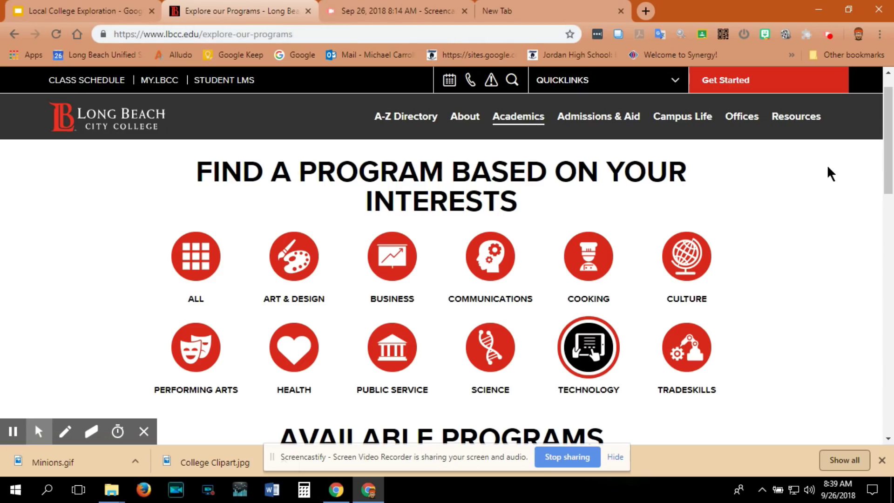
Search images for 'long beach city college mascot' and drag the Vikings image into the slide's picture box.
{"action": "scroll", "coordinate": [886, 111], "scroll_direction": "down", "scroll_amount": 3}
{"action": "scroll", "coordinate": [886, 111], "scroll_direction": "up", "scroll_amount": 4}
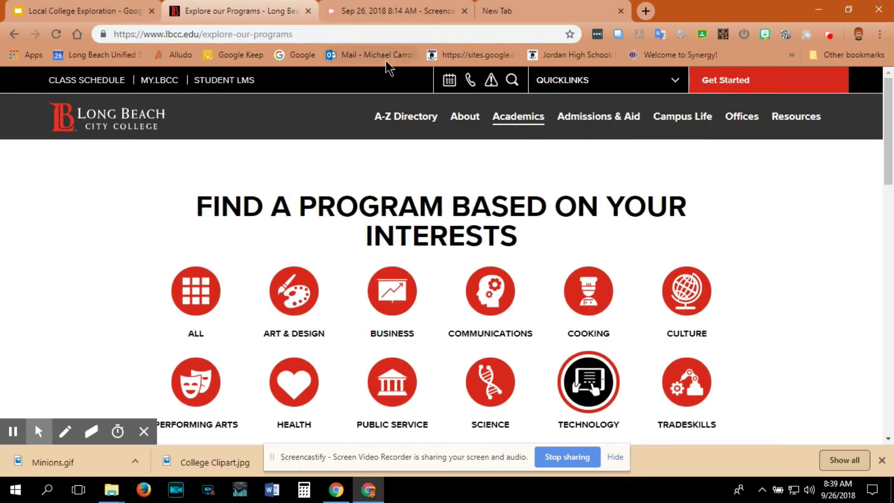
{"action": "left_click", "coordinate": [330, 36]}
{"action": "type", "text": "long"}
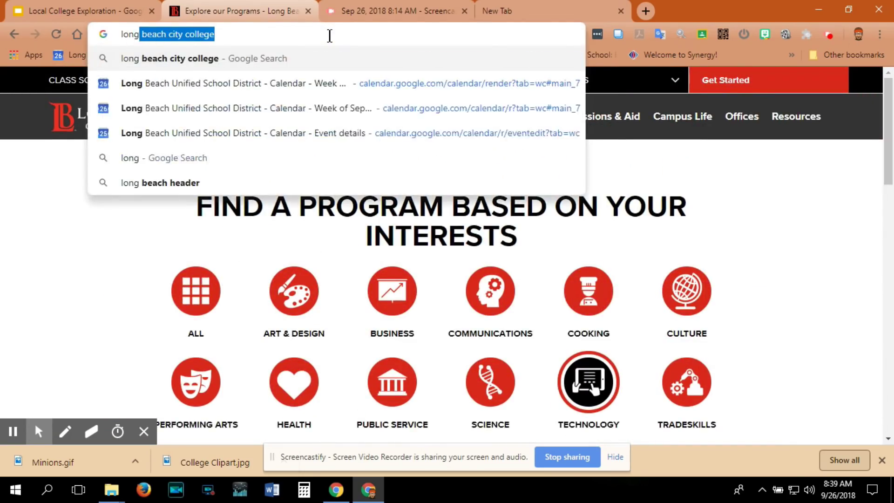
{"action": "type", "text": " beach city college mascot"}
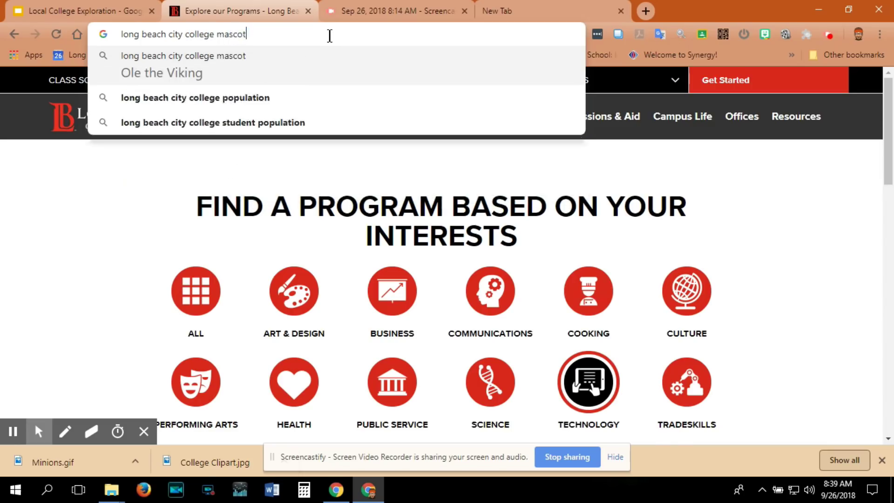
{"action": "key", "text": "Return"}
{"action": "left_click", "coordinate": [157, 135]}
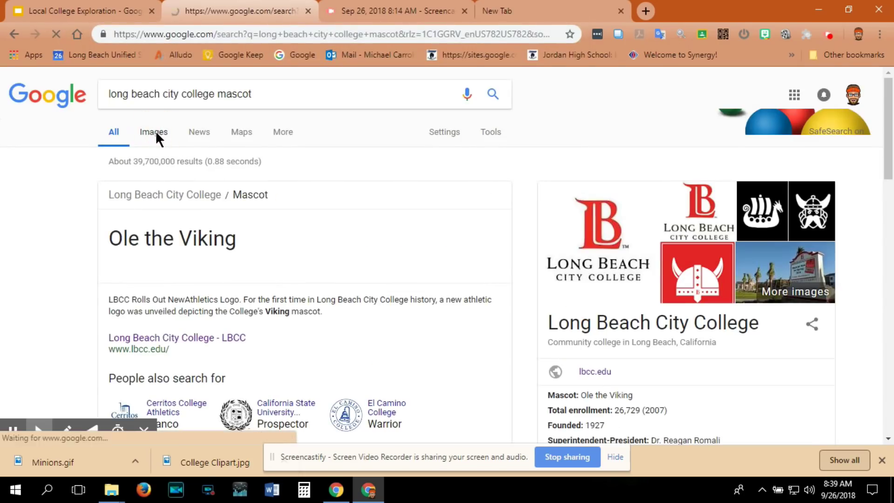
{"action": "scroll", "coordinate": [372, 317], "scroll_direction": "down", "scroll_amount": 2}
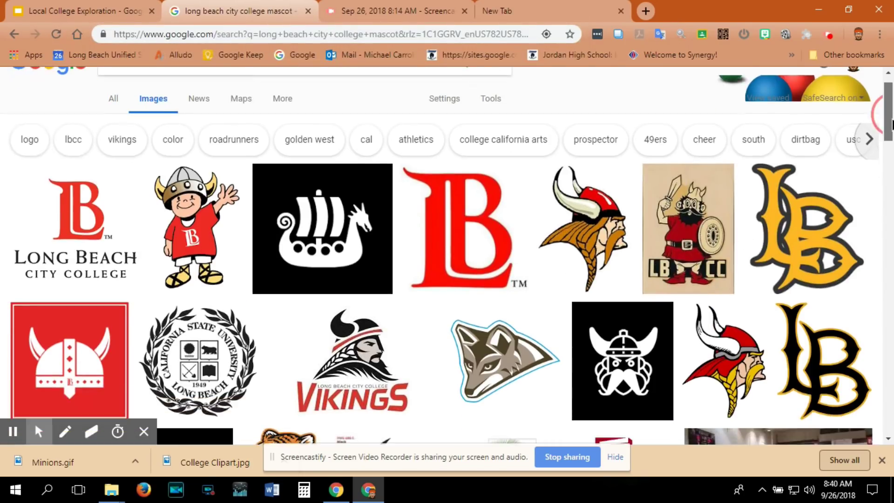
{"action": "left_click_drag", "start_coordinate": [373, 316], "coordinate": [343, 200]}
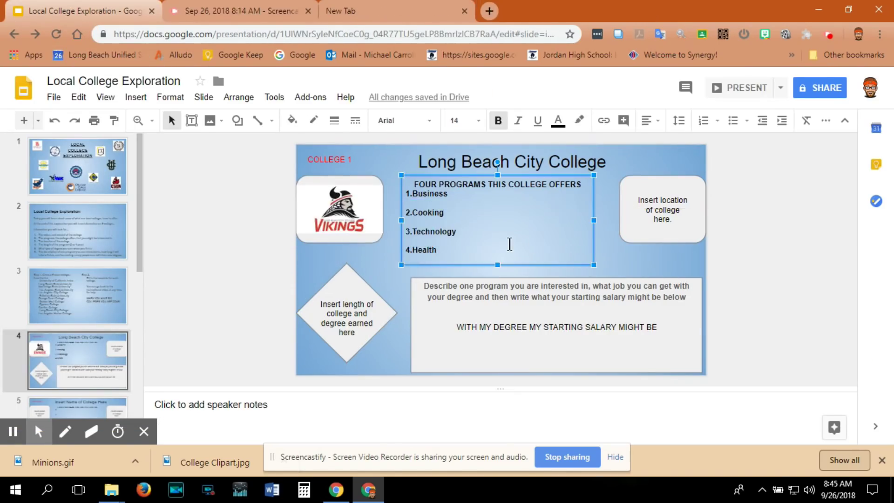
{"action": "left_click", "coordinate": [502, 248]}
Copy the LAC Campus address from lbcc.edu's footer and paste it over the location placeholder.
{"action": "left_click", "coordinate": [391, 10]}
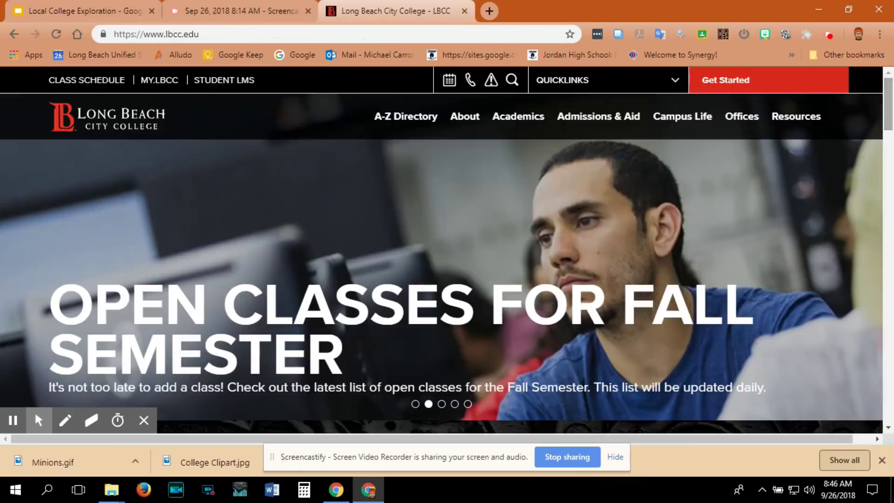
{"action": "left_click_drag", "start_coordinate": [891, 116], "coordinate": [892, 410]}
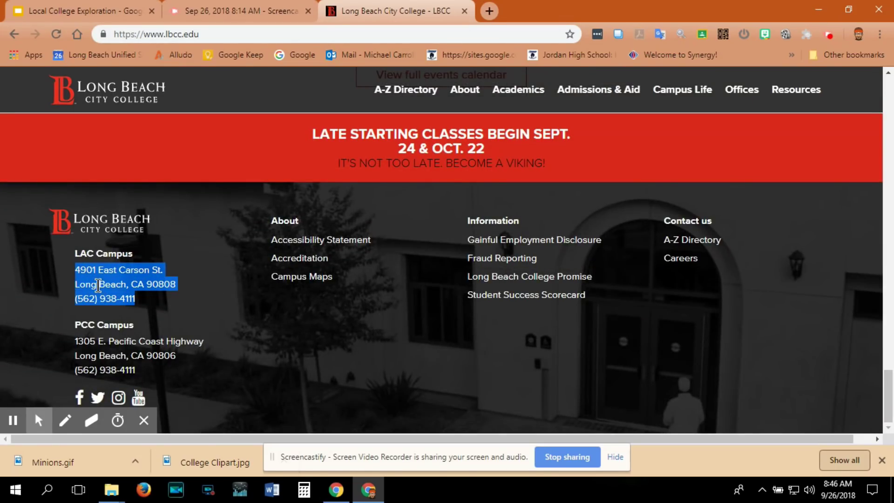
{"action": "right_click", "coordinate": [98, 285]}
{"action": "left_click", "coordinate": [122, 293]}
{"action": "left_click", "coordinate": [79, 11]}
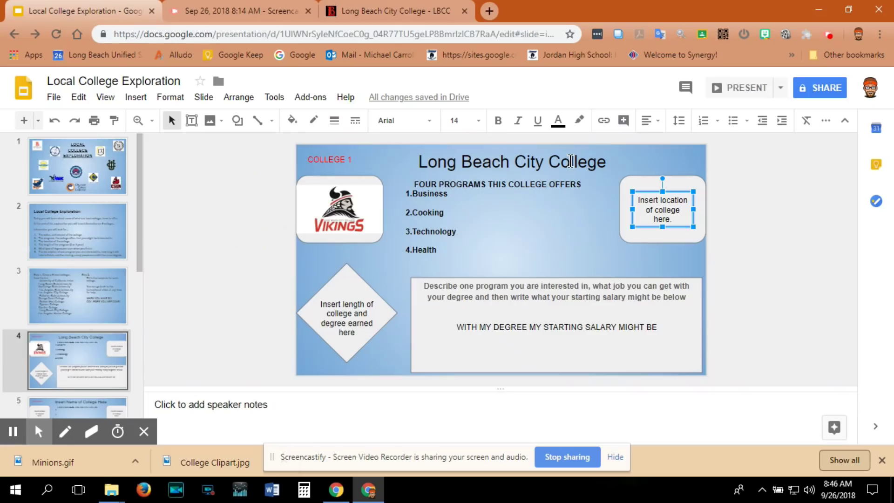
{"action": "left_click_drag", "start_coordinate": [639, 199], "coordinate": [680, 221]}
{"action": "key", "text": "BackSpace"}
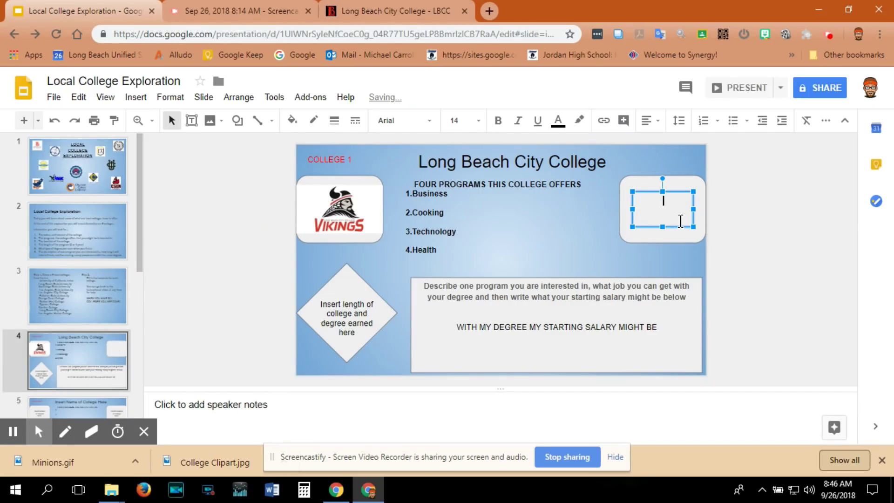
{"action": "left_click", "coordinate": [517, 229]}
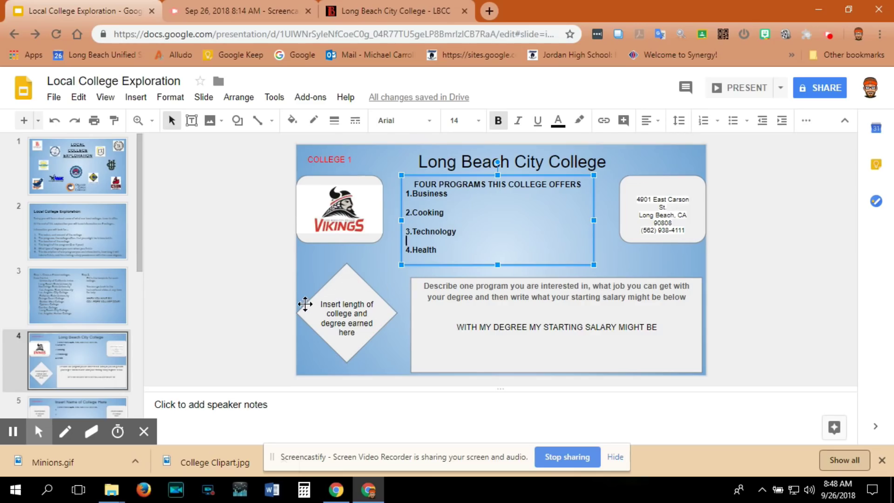
Write 'Programs are 2 years long. Associates Degree' in the diamond and a head chef interest below.
{"action": "left_click_drag", "start_coordinate": [320, 304], "coordinate": [384, 329]}
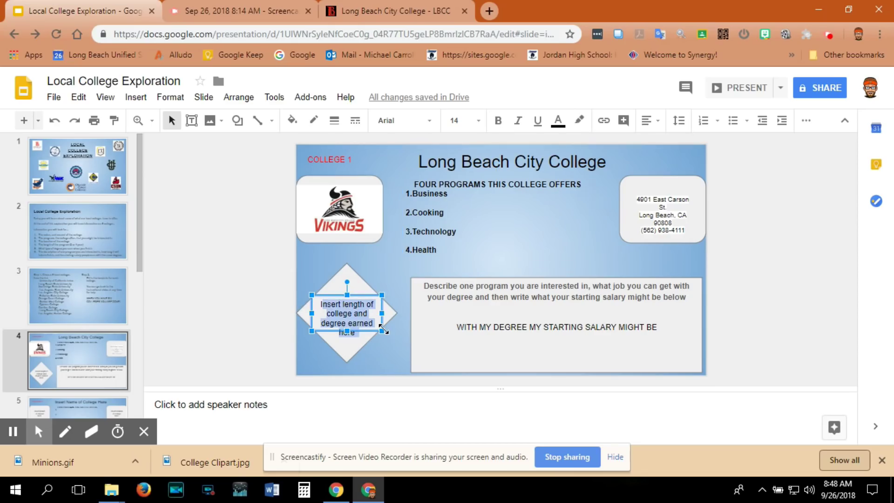
{"action": "type", "text": "Programs are 2 years long. Associates D"}
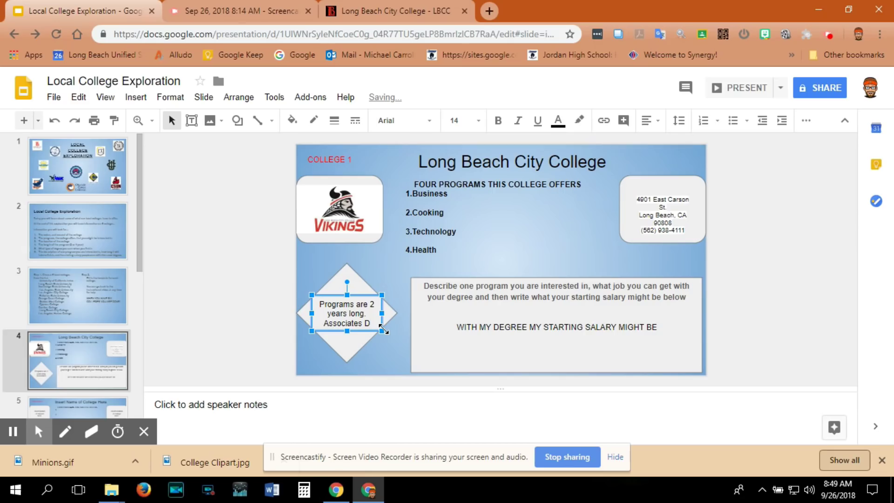
{"action": "type", "text": "egree"}
{"action": "key", "text": "Escape"}
{"action": "key", "text": "Tab"}
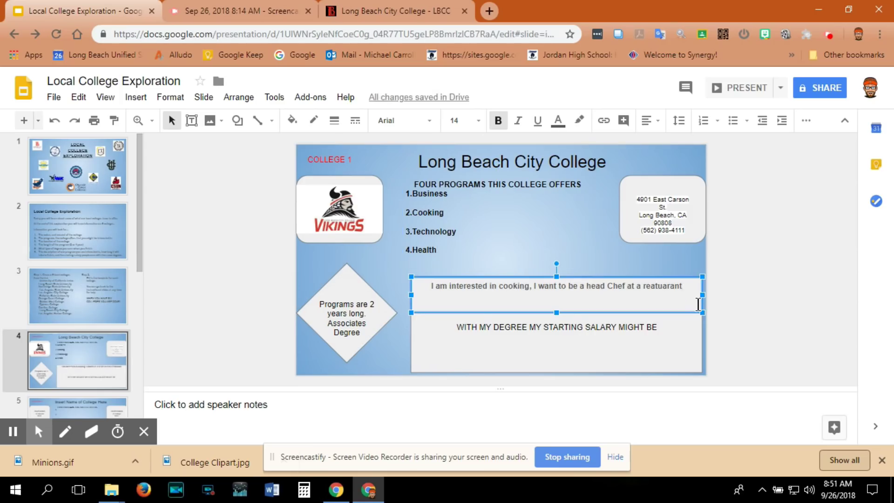
{"action": "type", "text": "..."}
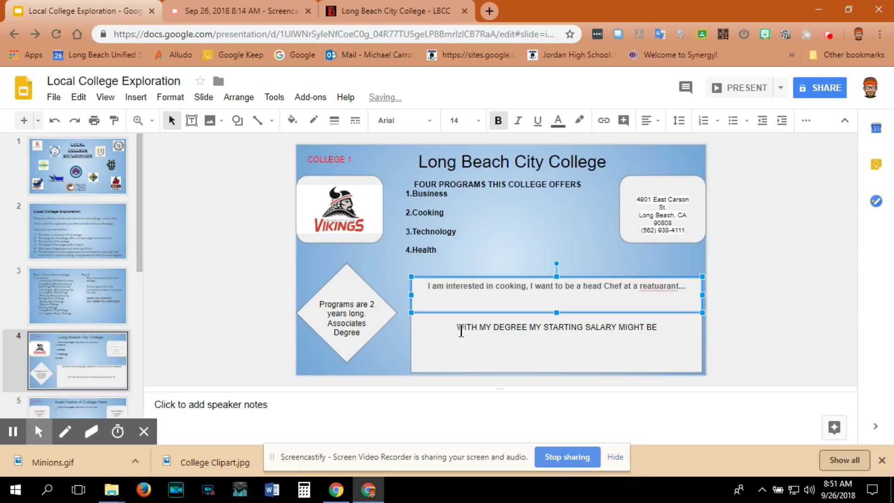
Look up head chef salary in a new tab and select the $43,079 per year figure.
{"action": "left_click", "coordinate": [489, 11]}
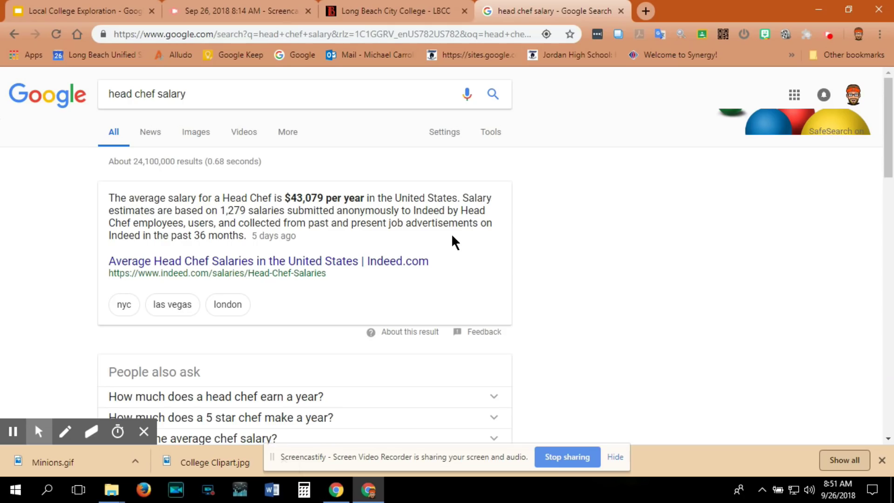
{"action": "left_click_drag", "start_coordinate": [285, 198], "coordinate": [361, 198]}
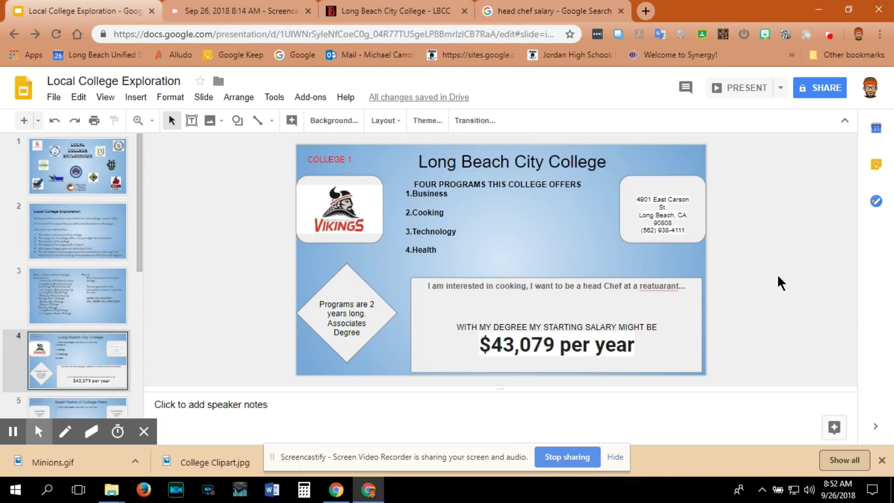